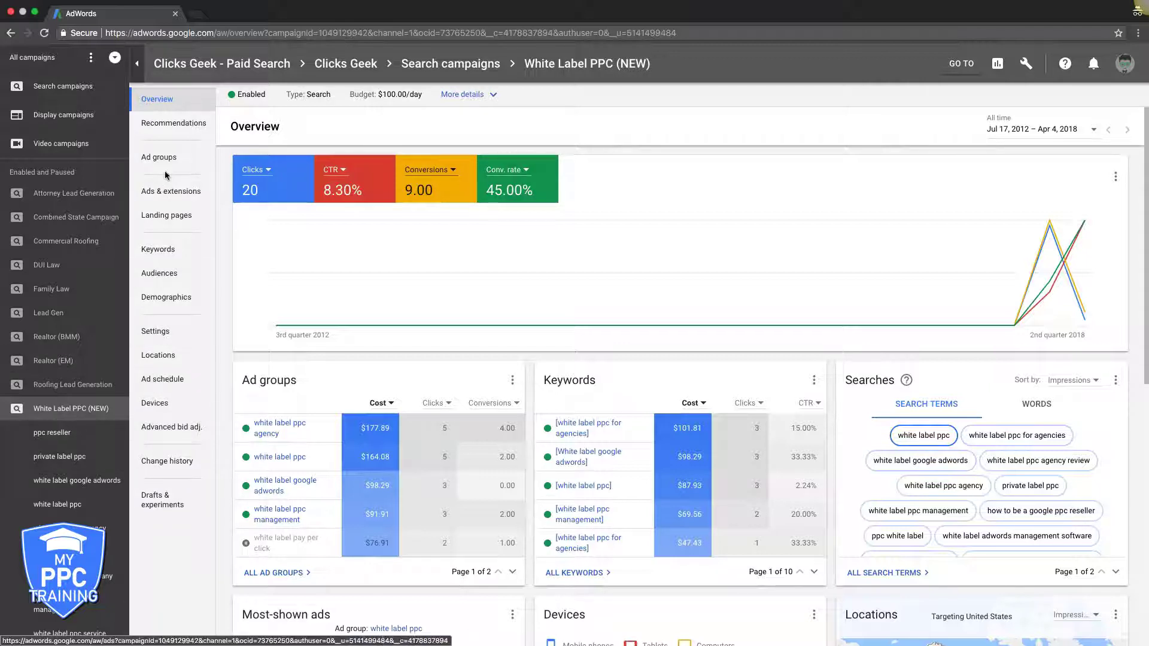
# Show the campaign's search Keywords table and its column options.
pyautogui.click(169, 255)
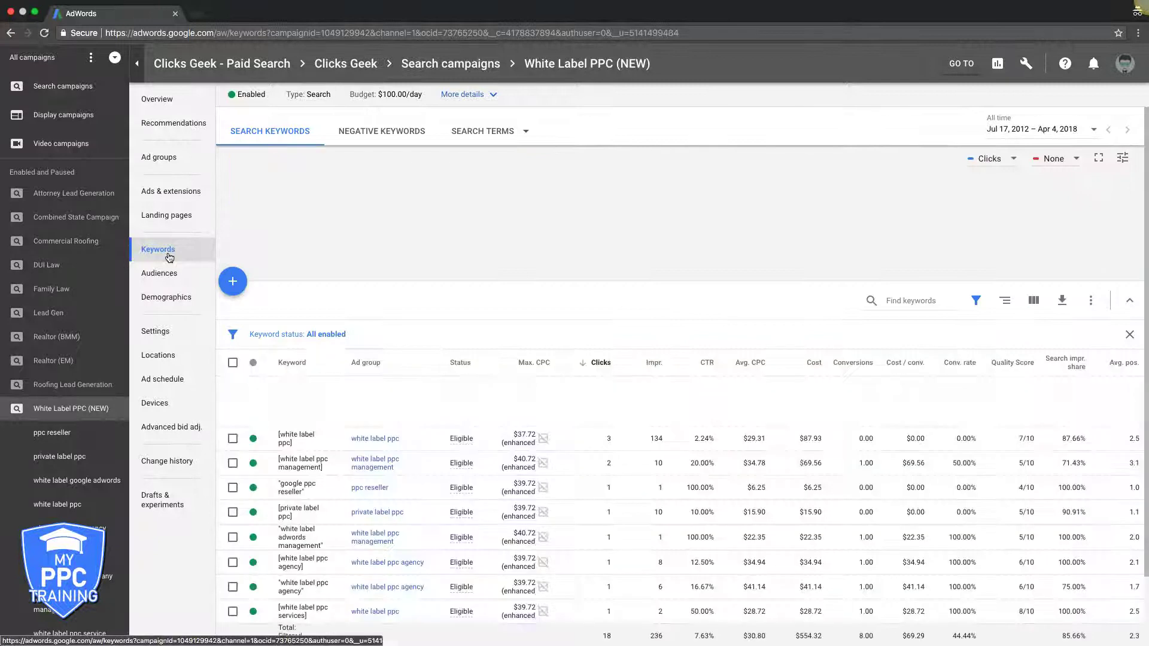
pyautogui.scroll(-2, 508, 398)
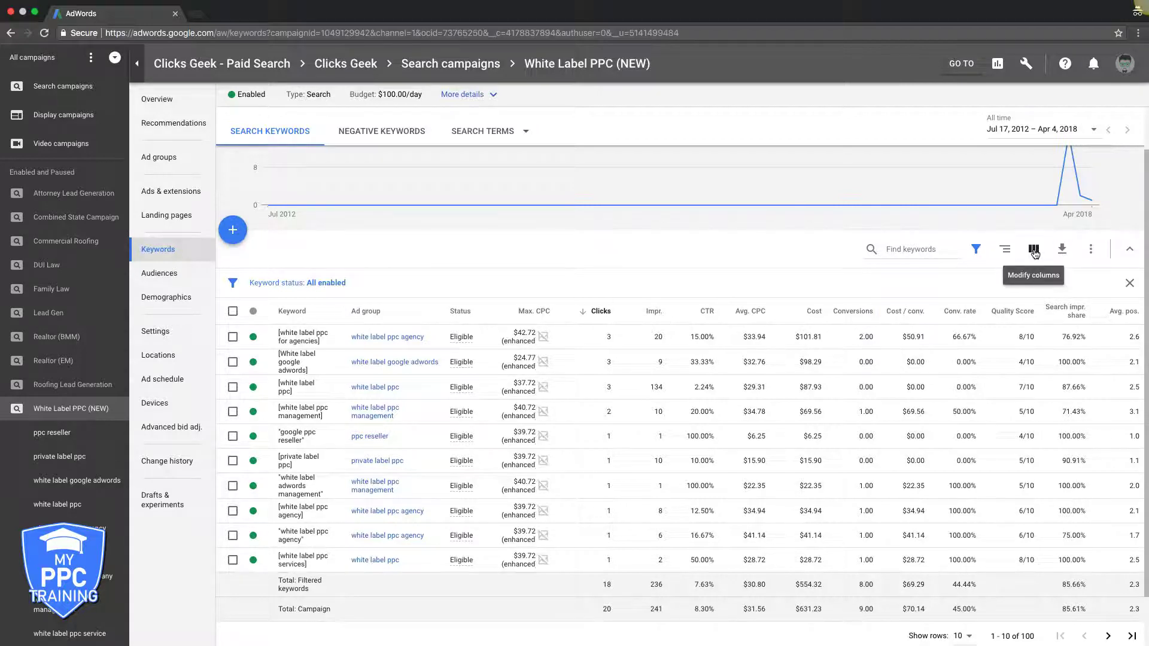
pyautogui.click(1033, 253)
# Tick Est. top of page bid and Est. first position bid under Attributes in Modify columns.
pyautogui.click(1028, 273)
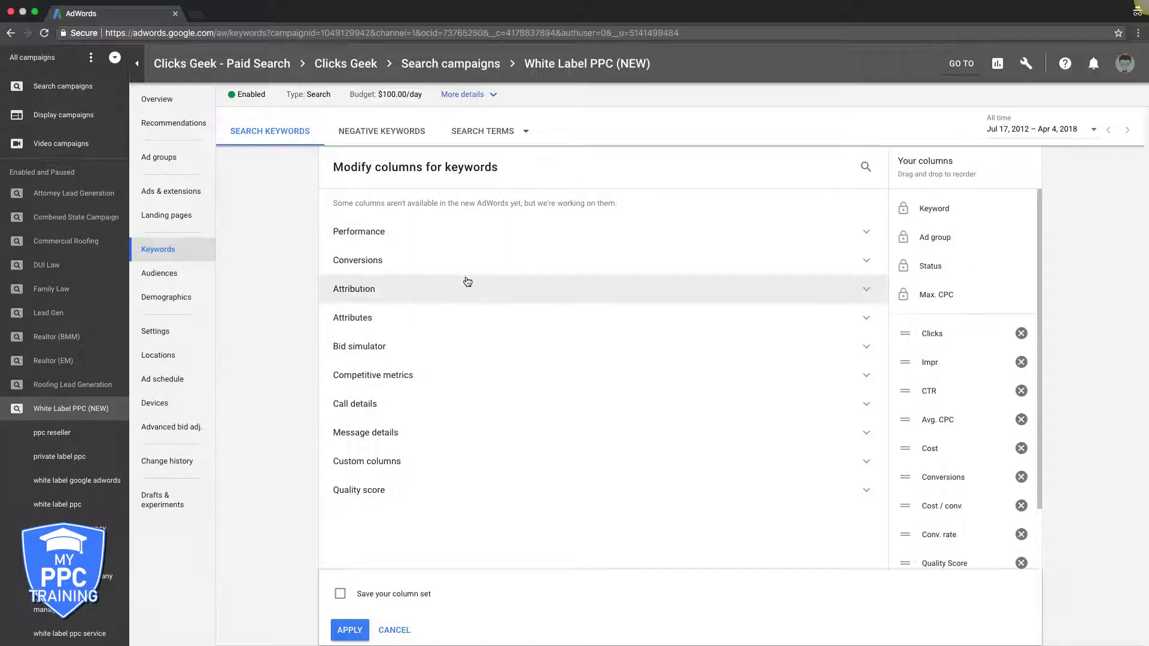
pyautogui.click(377, 325)
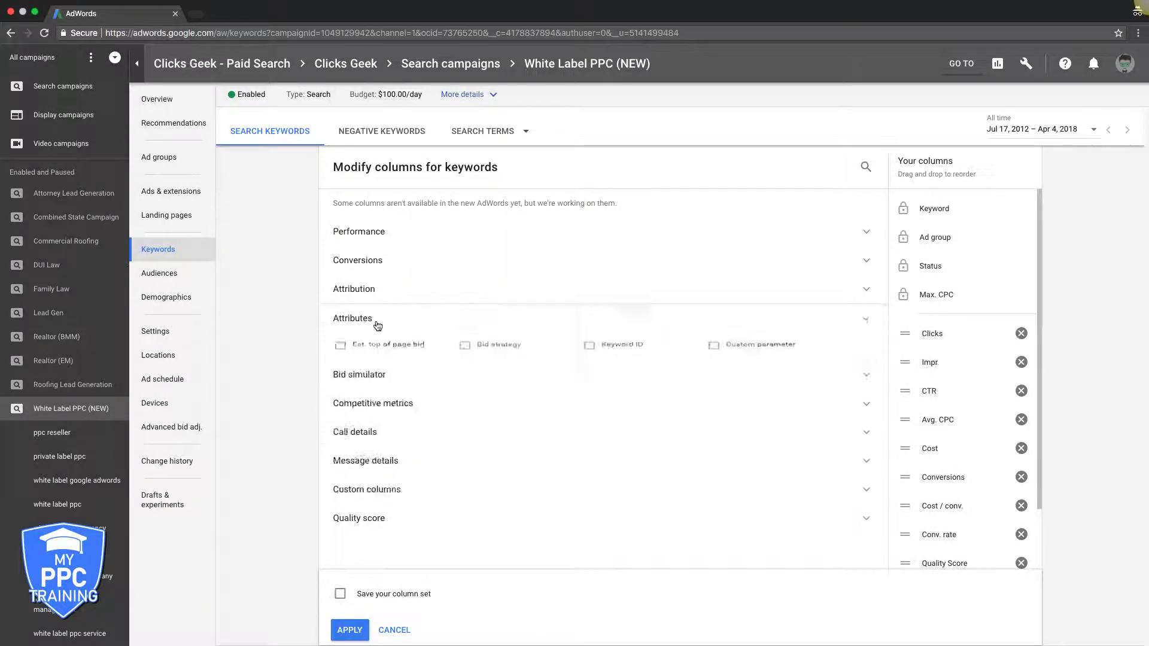
pyautogui.click(341, 355)
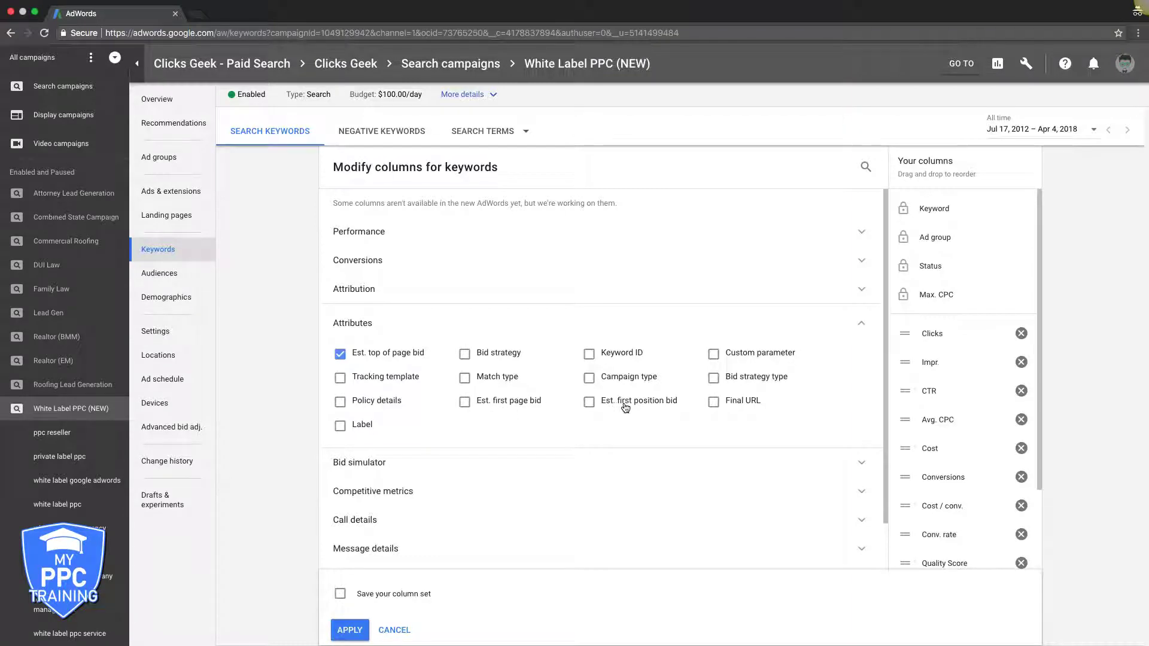
pyautogui.moveTo(639, 401)
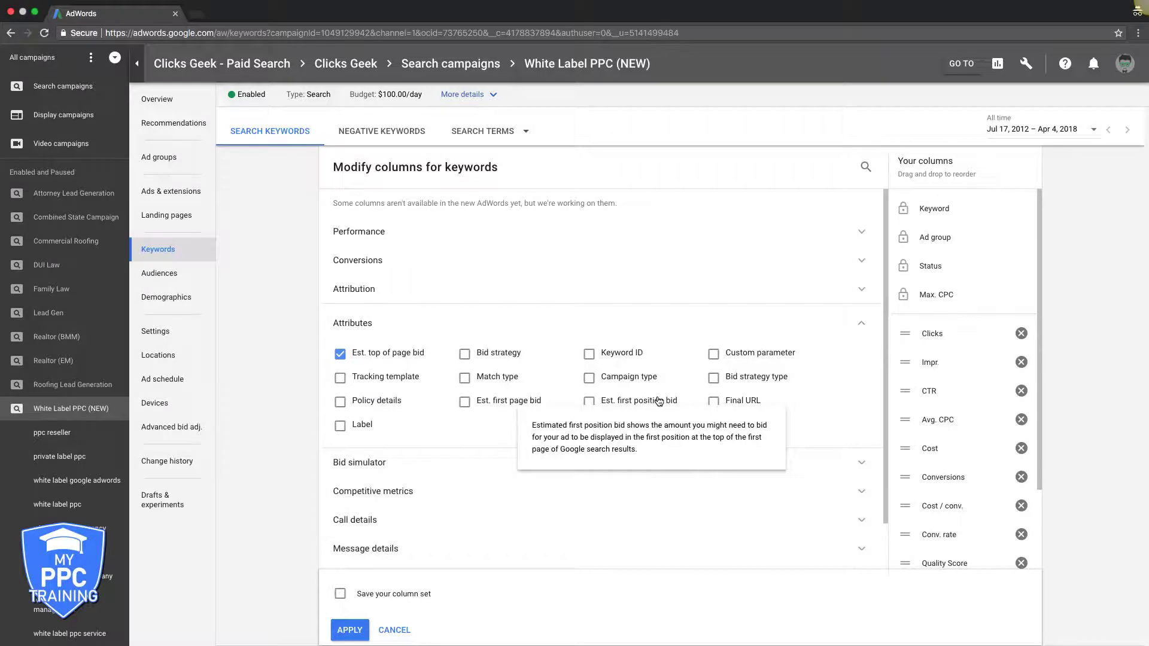
pyautogui.click(588, 403)
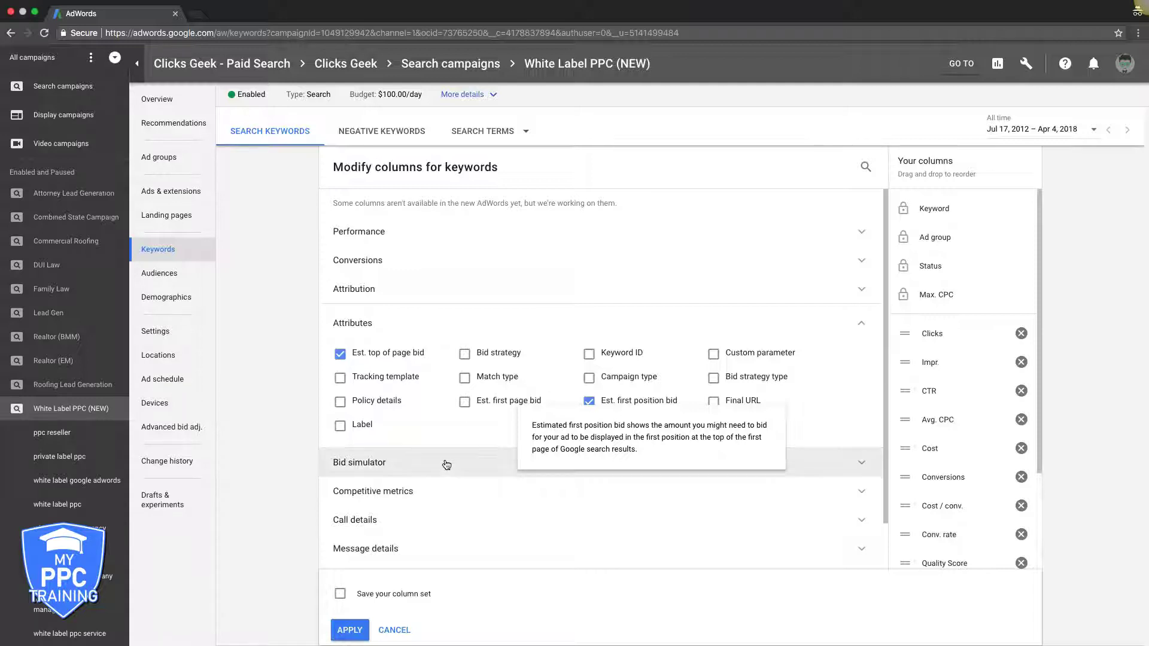
# Apply the two new bid columns to the keywords table.
pyautogui.click(351, 636)
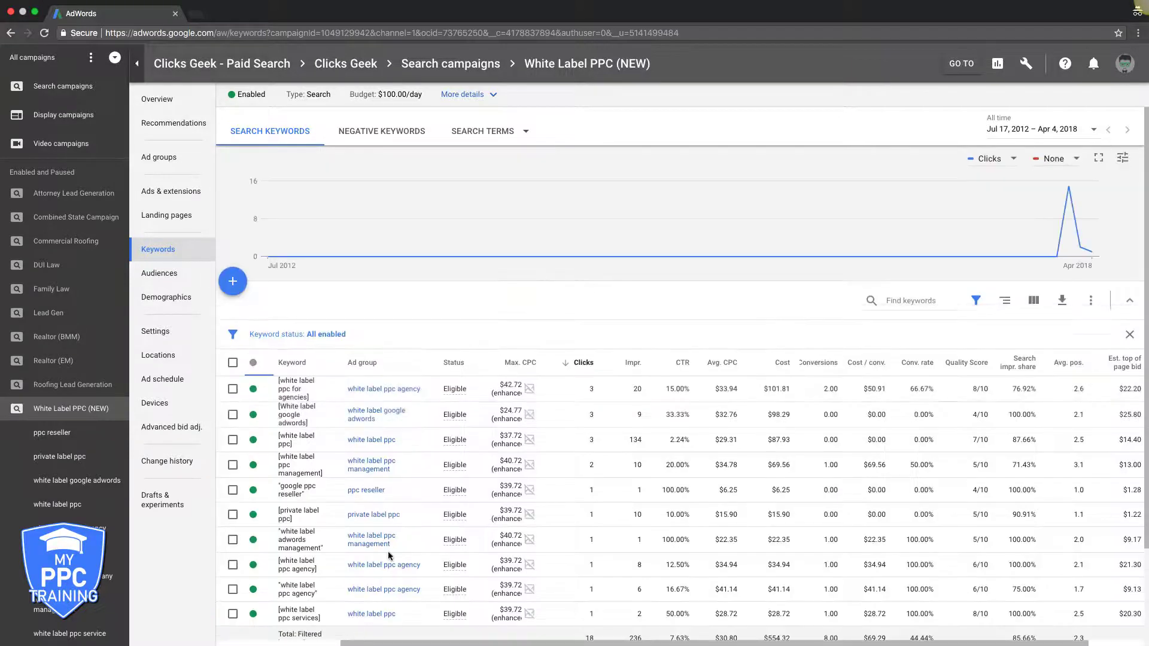
pyautogui.scroll(-1, 786, 476)
pyautogui.scroll(-1, 785, 475)
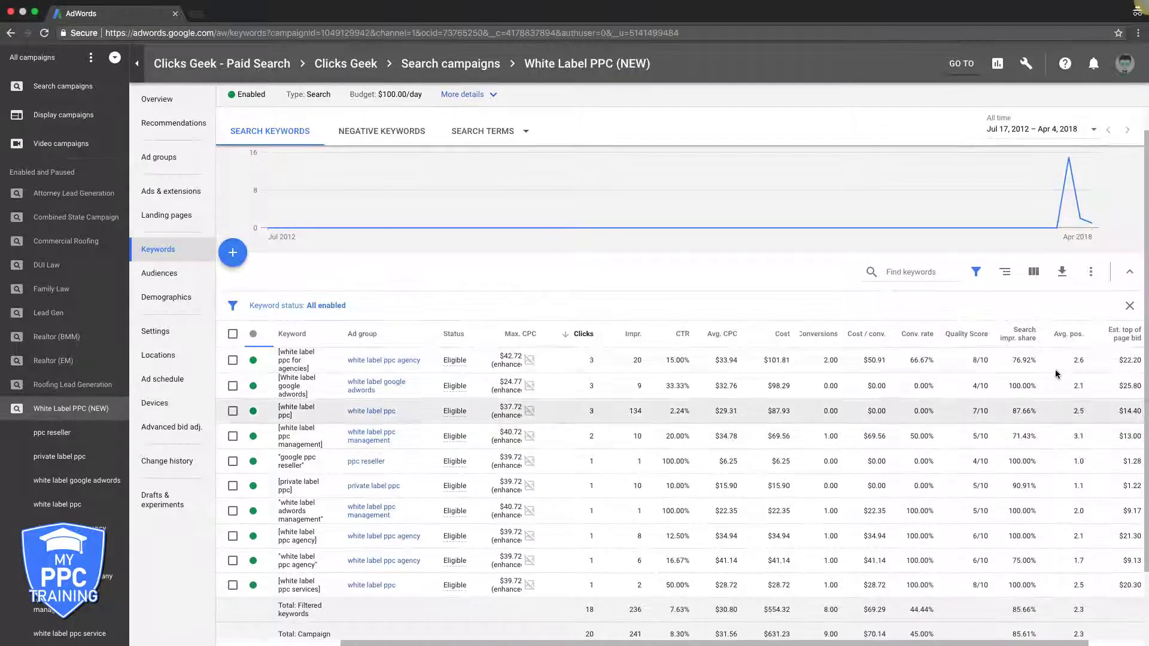
pyautogui.hscroll(2, 1066, 342)
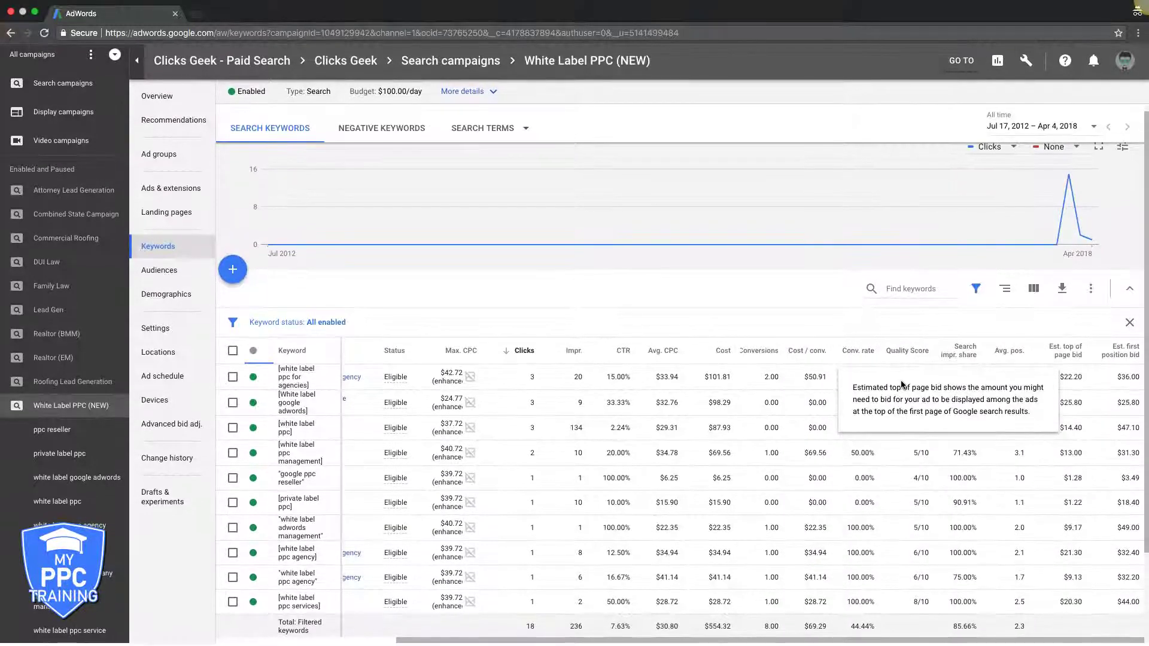
pyautogui.scroll(-2, 538, 432)
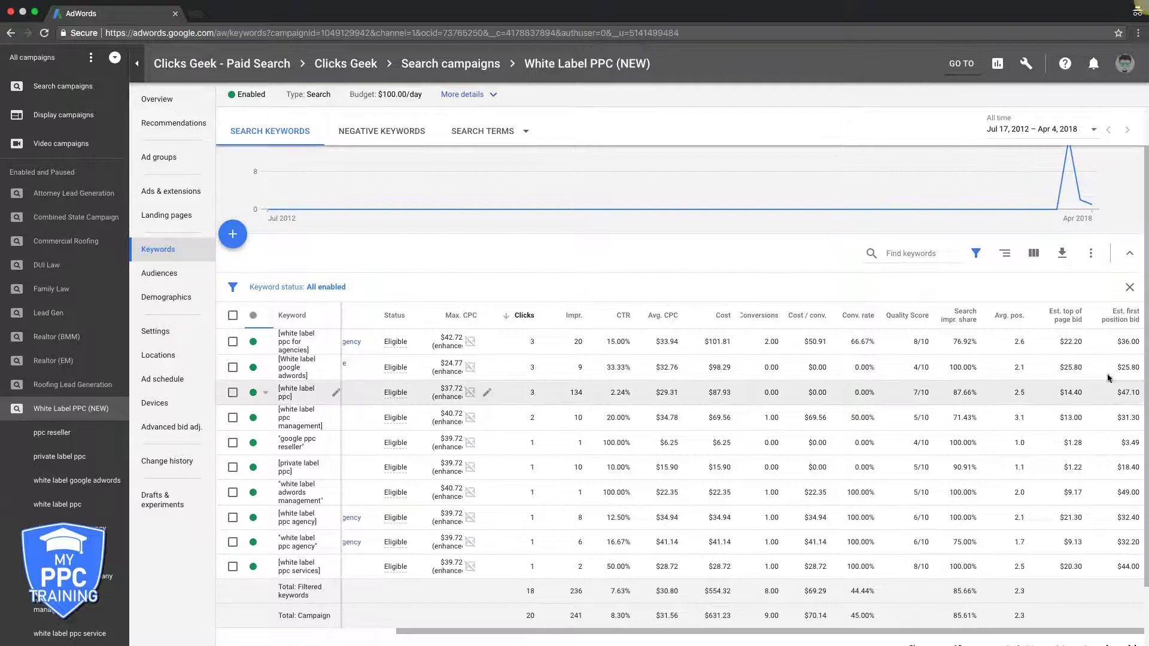